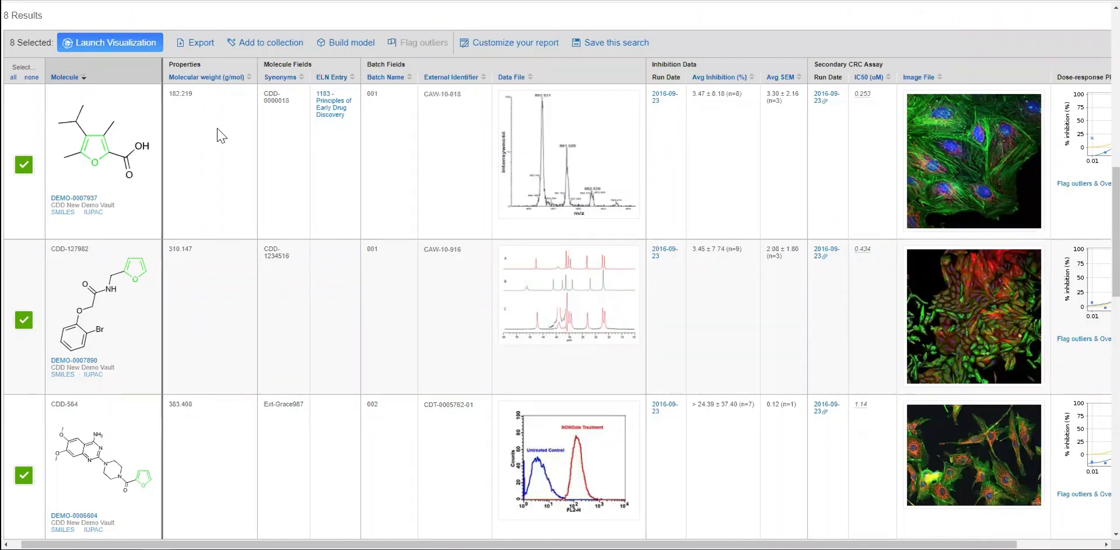
# Step: Examine the search results for DEMO-0007937, including its structure, molecule and batch fields, Inhibition Data and Secondary CRC Assay readouts
pyautogui.click(136, 132)
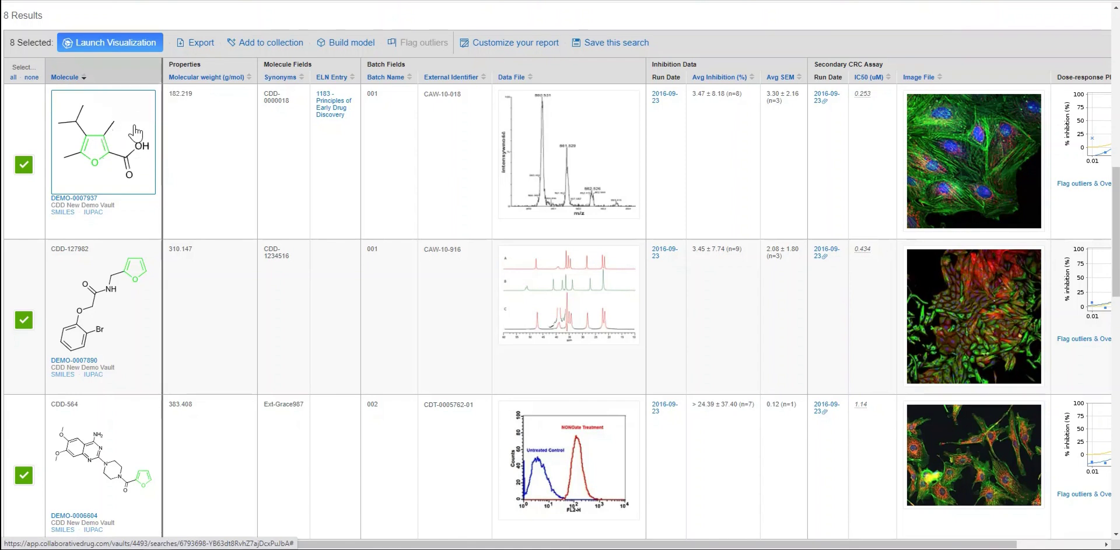
pyautogui.click(98, 202)
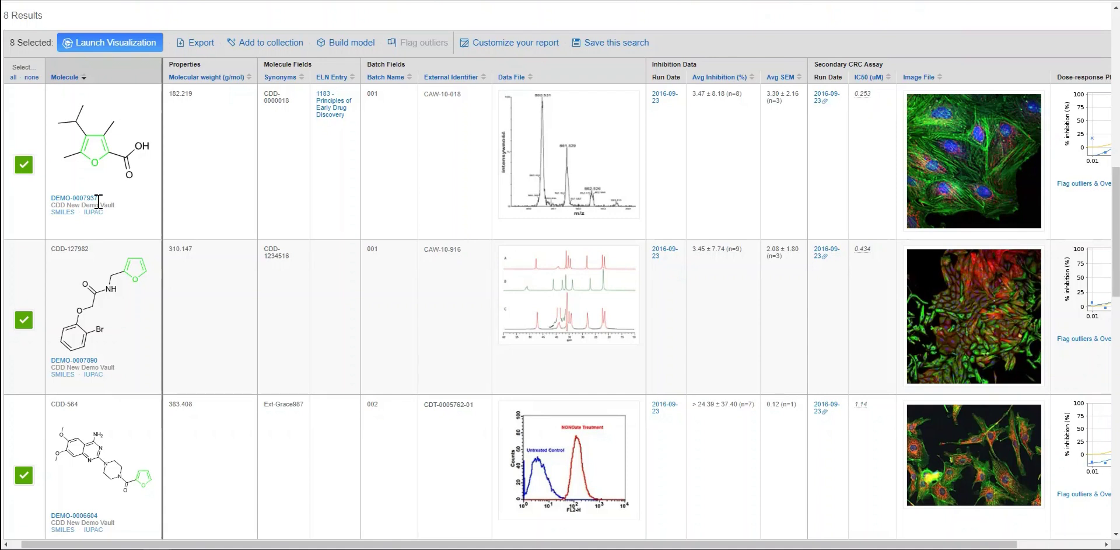
pyautogui.click(191, 132)
pyautogui.click(276, 107)
pyautogui.click(322, 109)
pyautogui.click(433, 95)
pyautogui.hscroll(2, 434, 94)
pyautogui.hscroll(3, 434, 94)
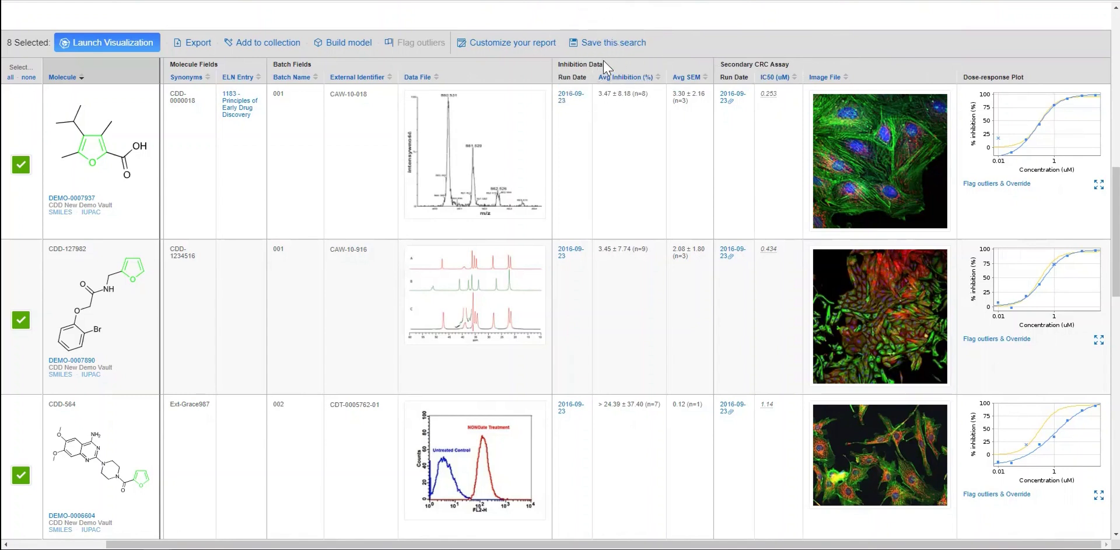
pyautogui.click(798, 69)
pyautogui.click(835, 126)
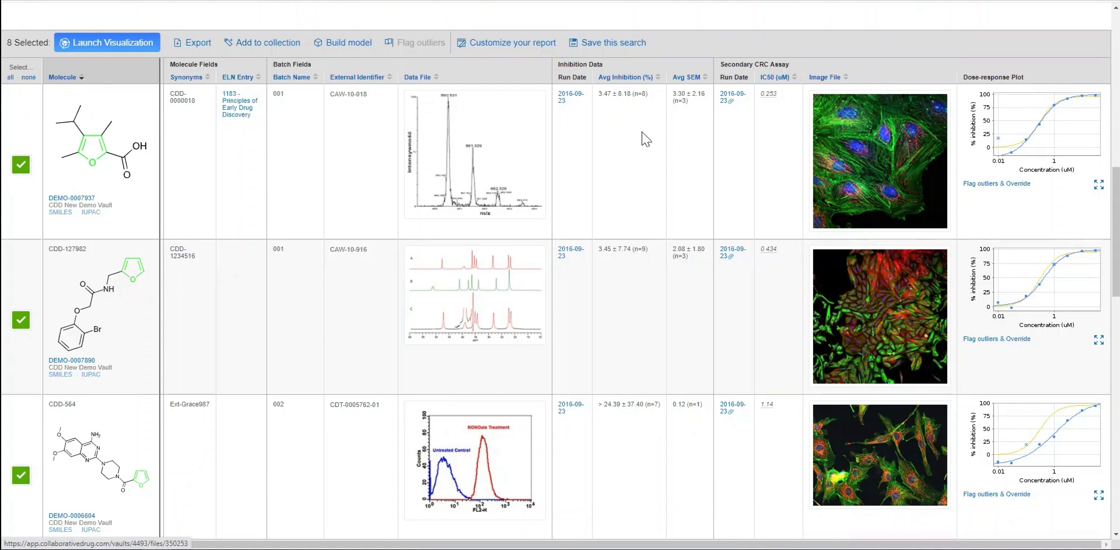
pyautogui.click(613, 100)
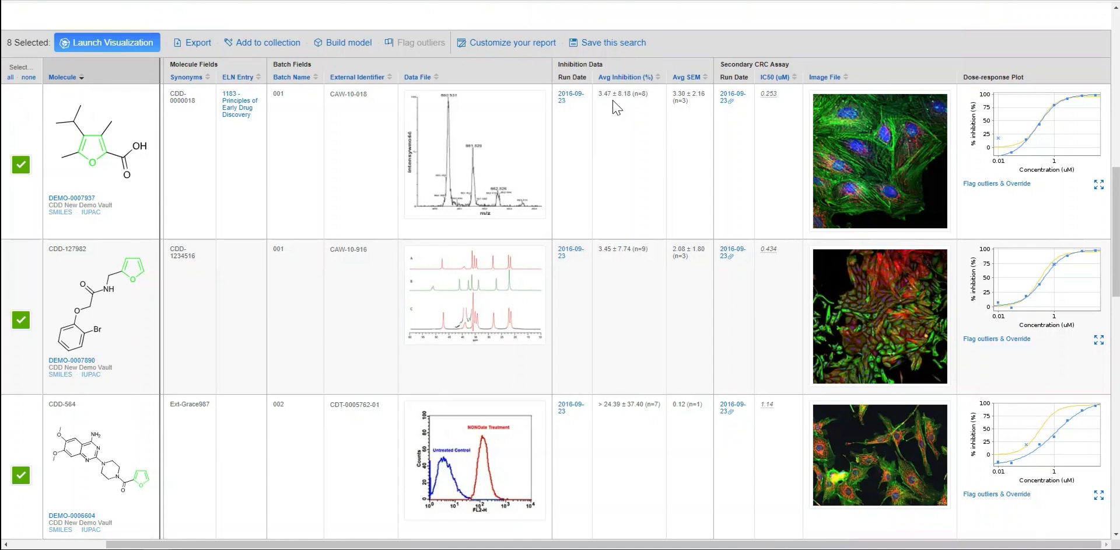
# Step: Review DEMO-0007937's Secondary CRC Assay dose-response plot with its outlier and override options, and save it
pyautogui.click(1015, 181)
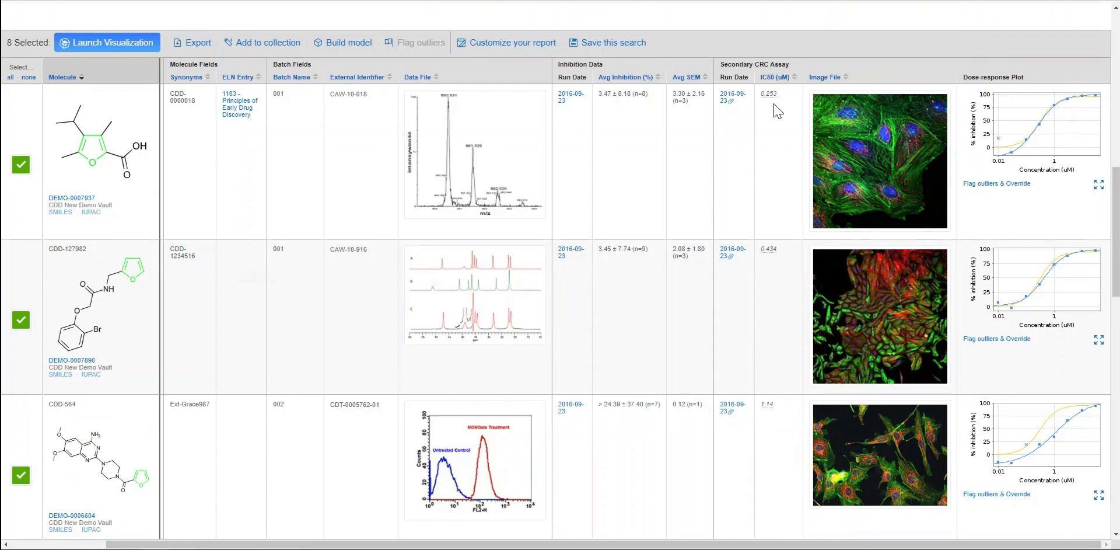
pyautogui.click(989, 184)
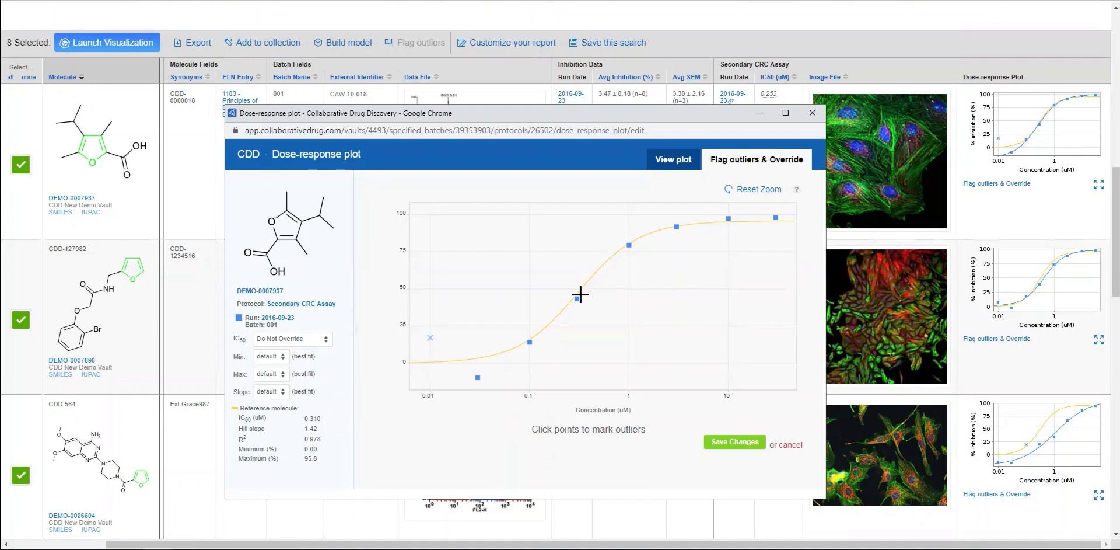
pyautogui.click(735, 441)
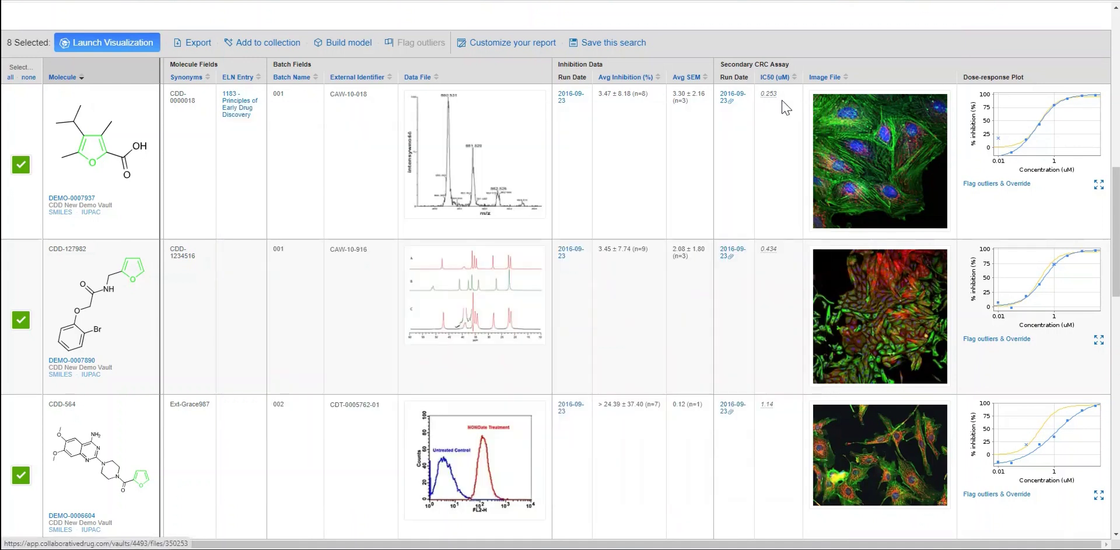
pyautogui.moveTo(773, 92)
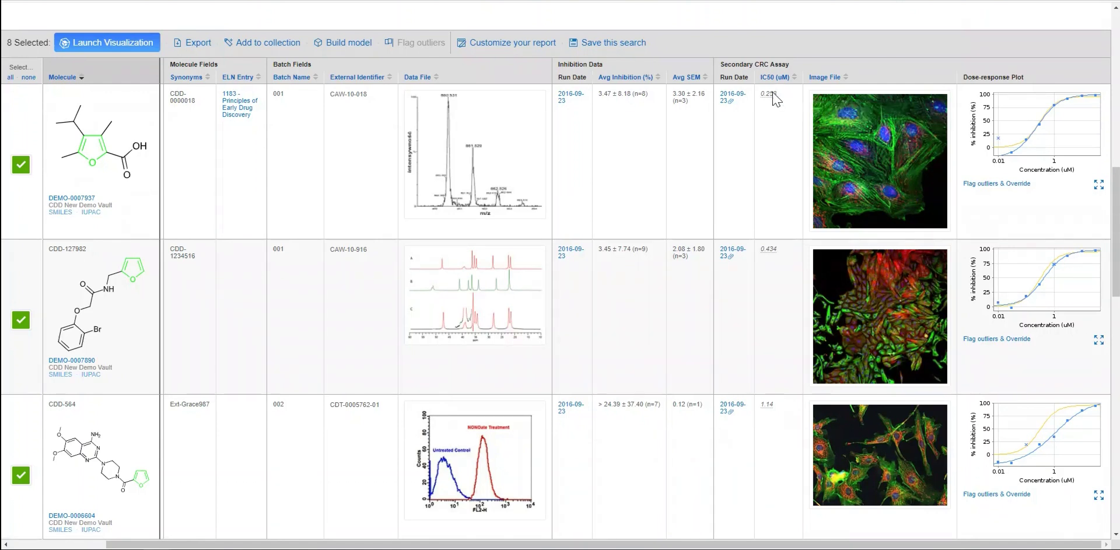
# Step: Review the search criteria, including project selection, protocol terms and their run options, the substructure and the molecular weight range
pyautogui.hscroll(-4, 770, 108)
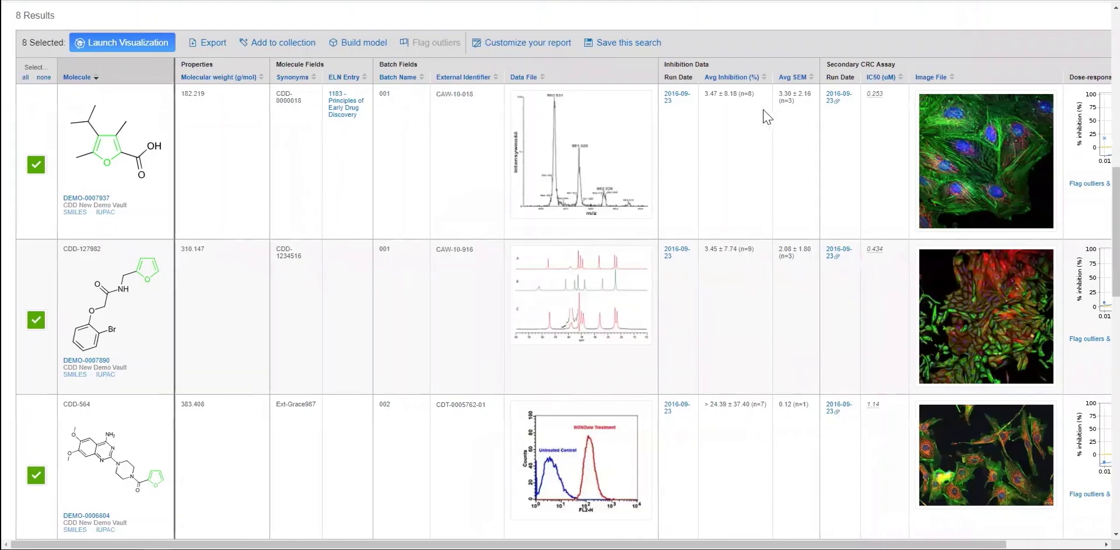
pyautogui.scroll(6, 767, 117)
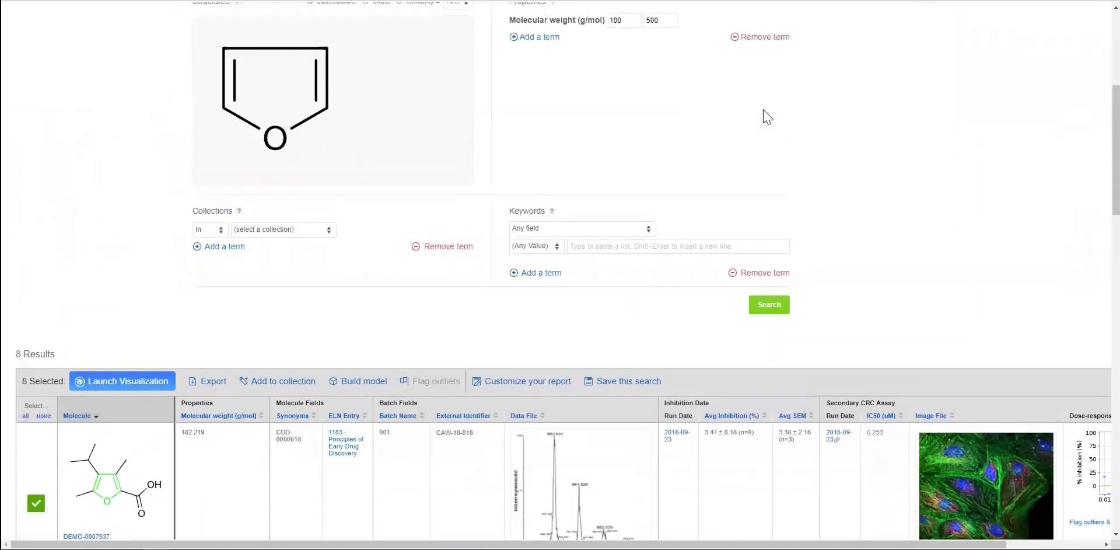
pyautogui.scroll(3, 768, 117)
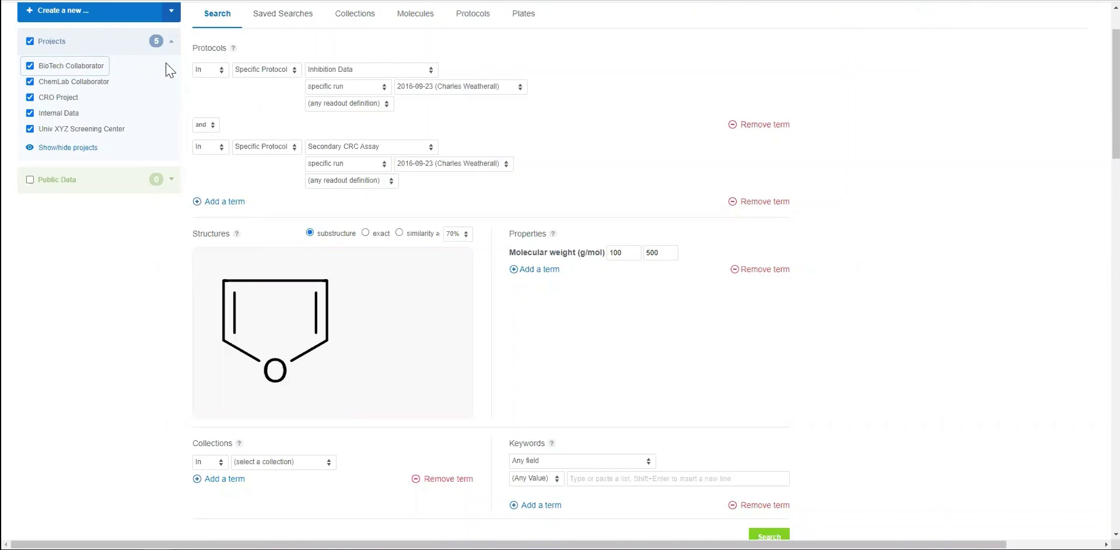
pyautogui.click(531, 65)
pyautogui.click(527, 153)
pyautogui.click(370, 144)
pyautogui.click(372, 166)
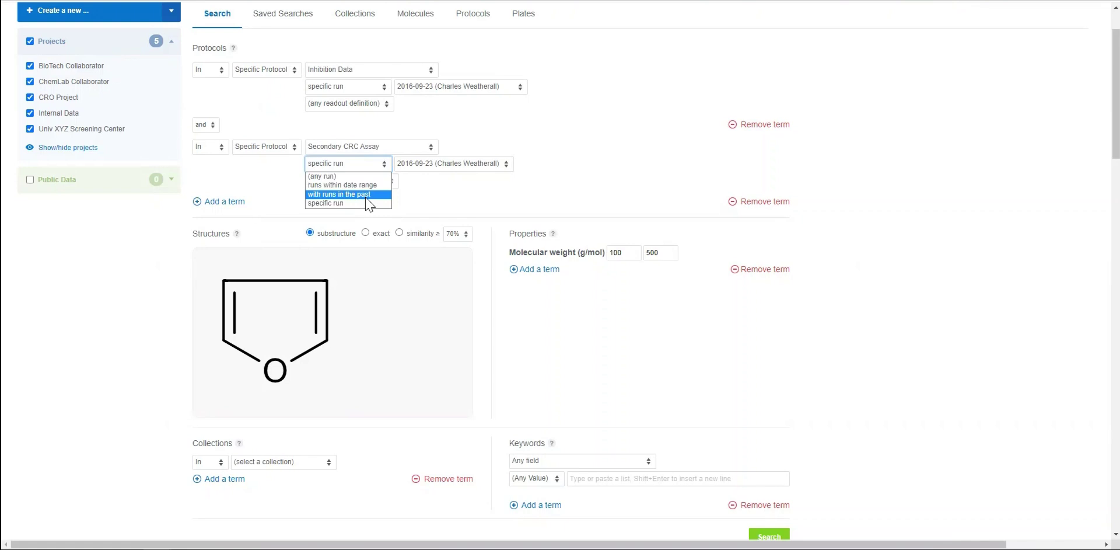
pyautogui.click(436, 185)
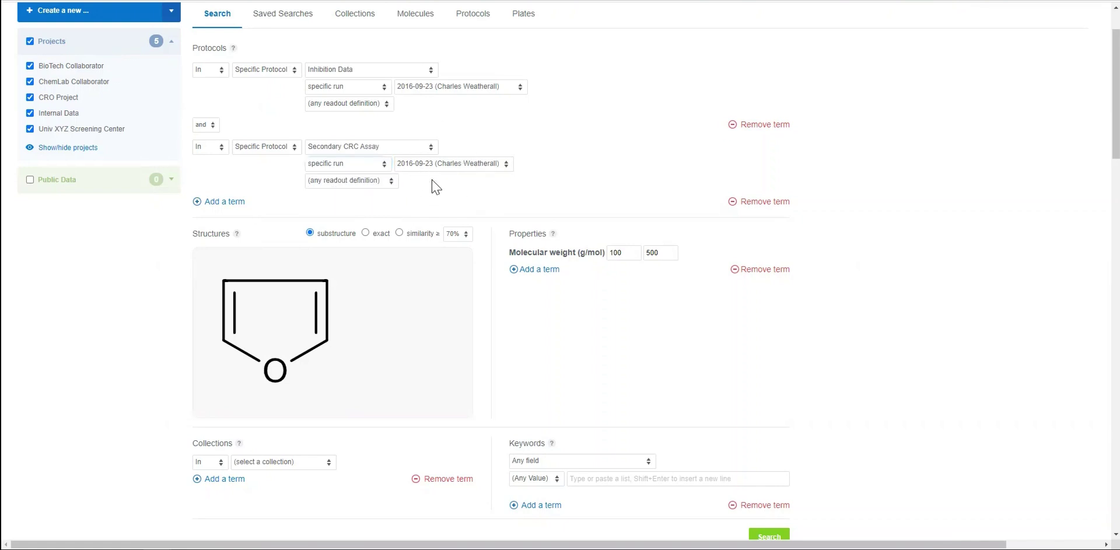
pyautogui.click(480, 283)
# Step: Open the report customization for the search results and include the CNS MPO score property
pyautogui.scroll(-3, 794, 271)
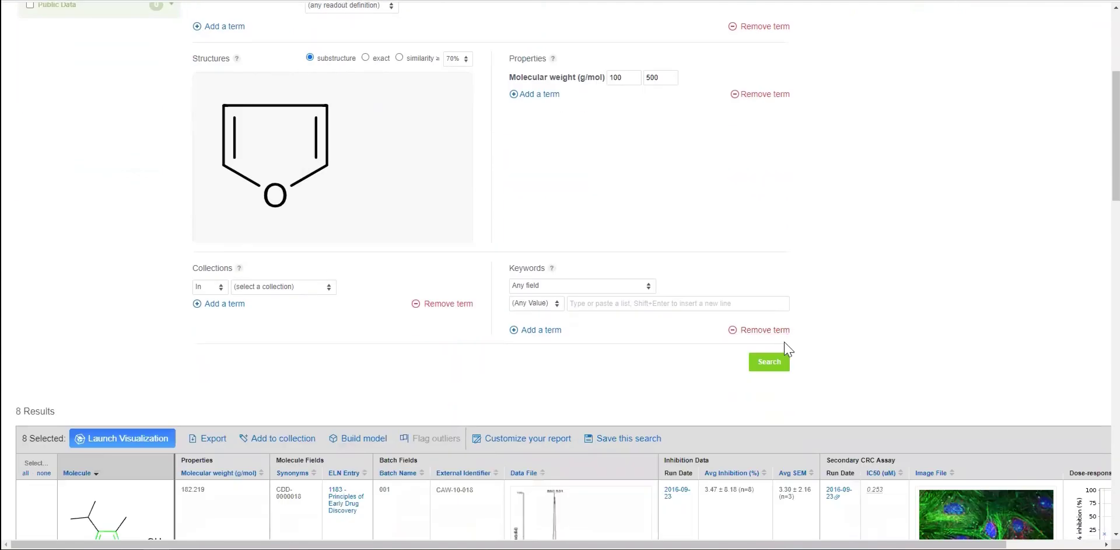
pyautogui.scroll(-6, 825, 287)
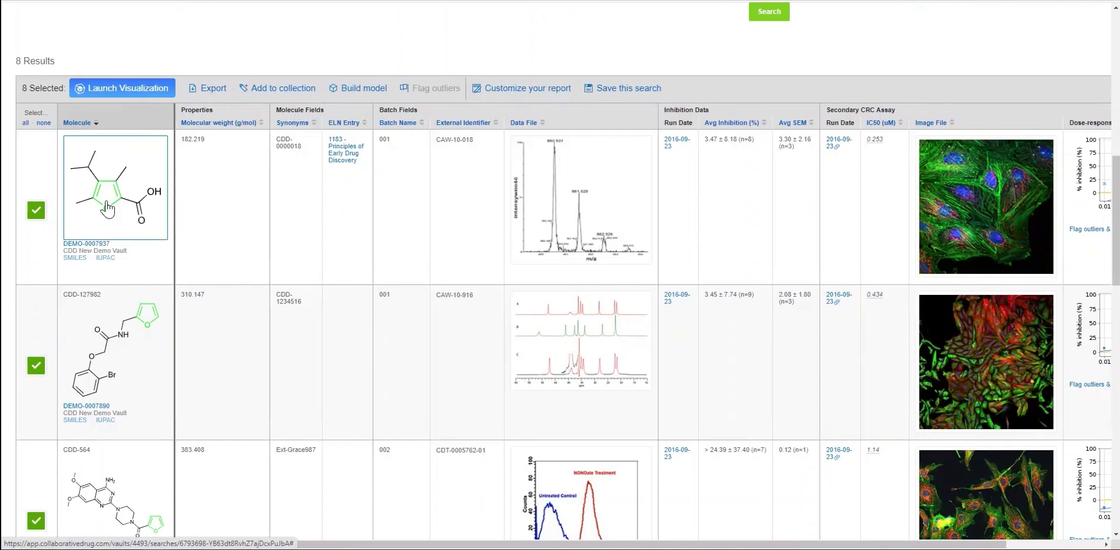
pyautogui.click(507, 90)
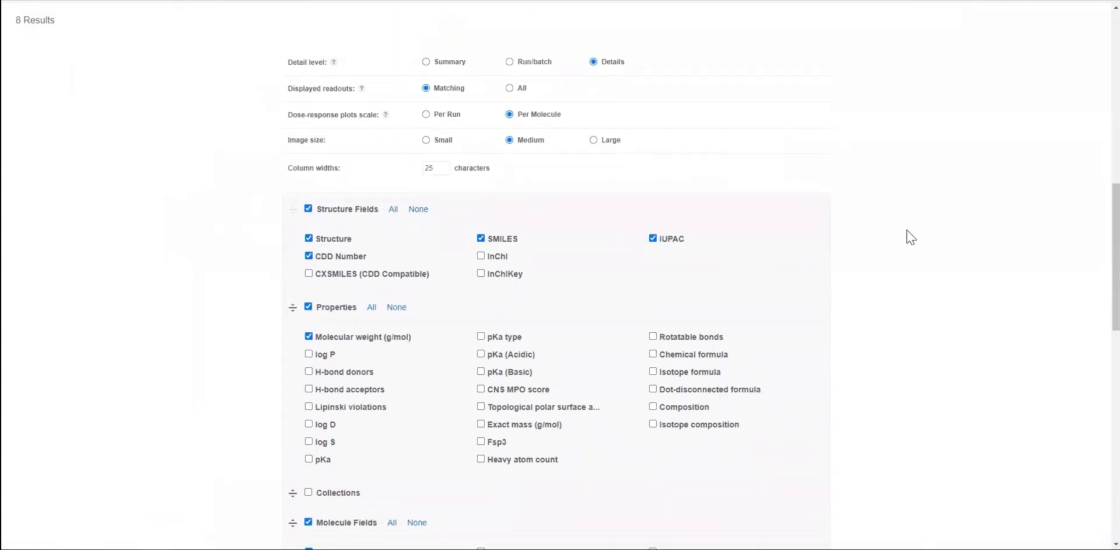
pyautogui.scroll(-5, 905, 236)
pyautogui.click(342, 147)
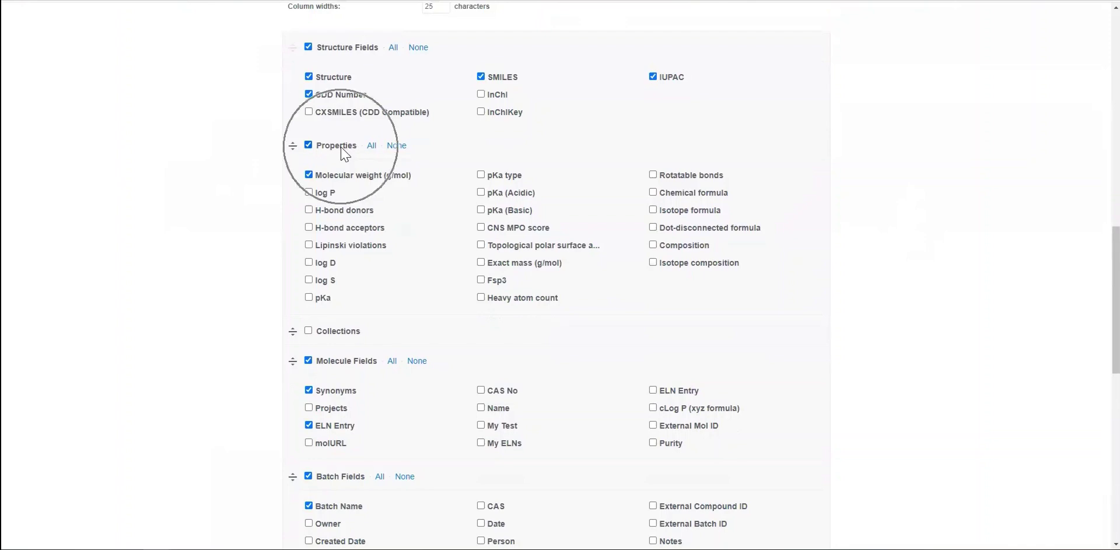
pyautogui.click(482, 227)
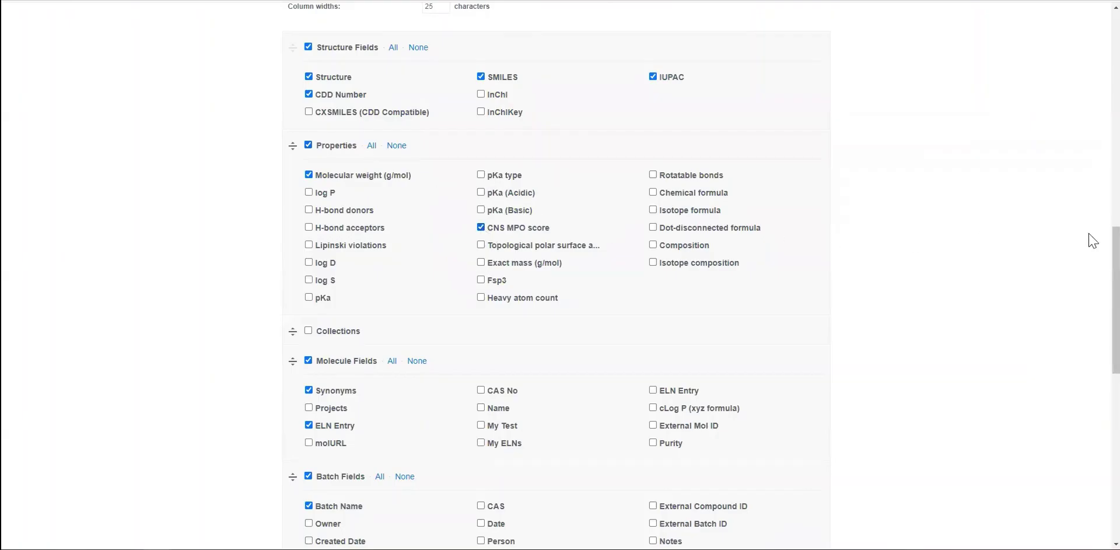
# Step: Look over the molecule, batch and protocol fields available for the report and update the report
pyautogui.scroll(-3, 1097, 251)
pyautogui.scroll(-1, 1095, 315)
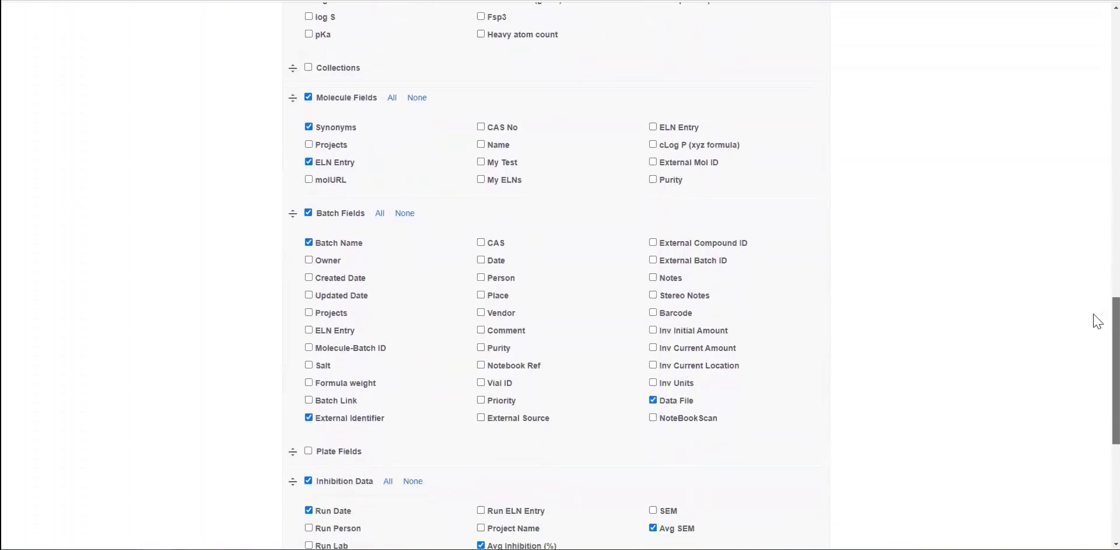
pyautogui.click(765, 137)
pyautogui.click(767, 279)
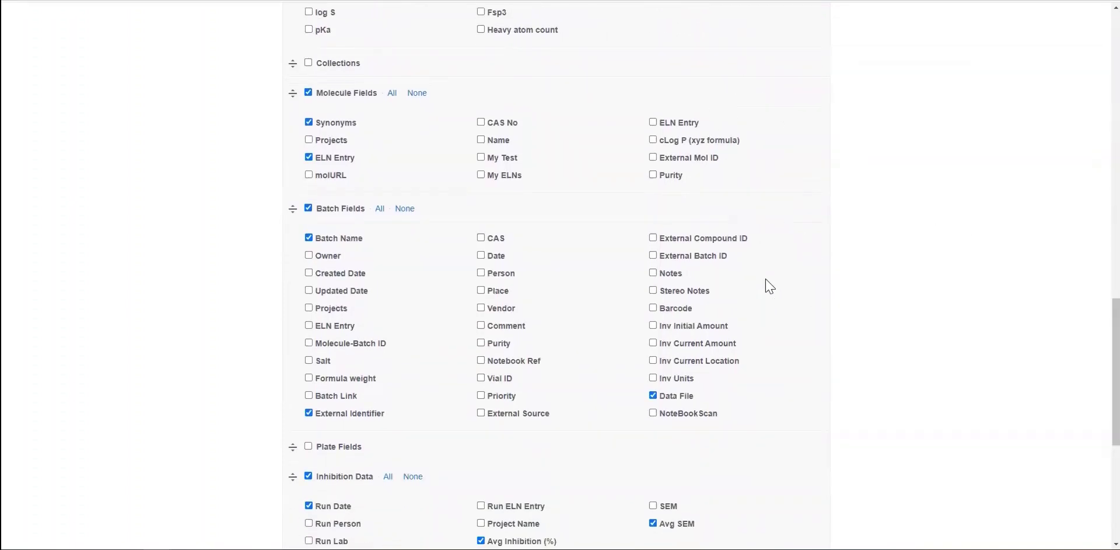
pyautogui.scroll(-5, 873, 283)
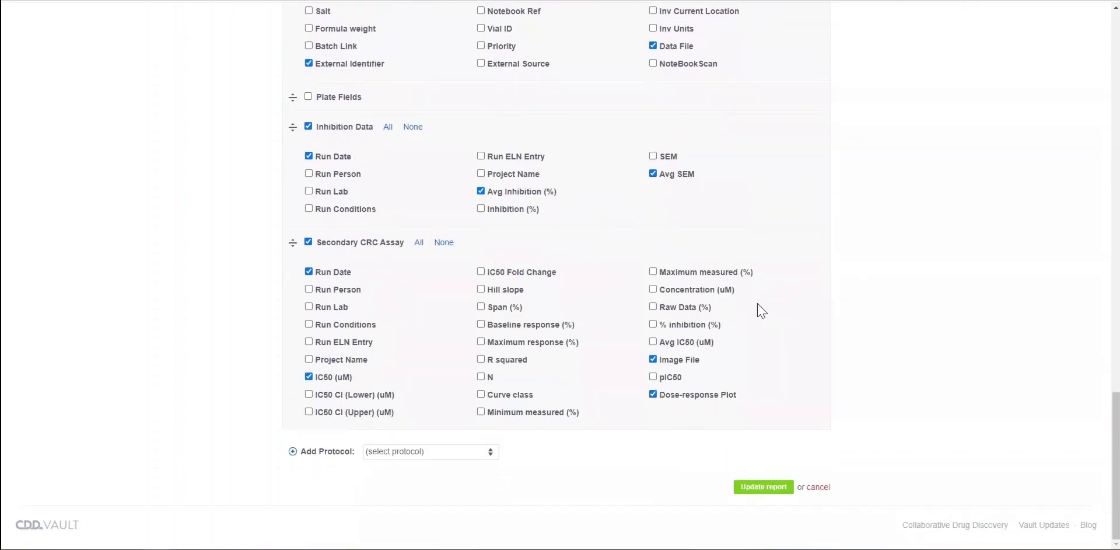
pyautogui.click(752, 494)
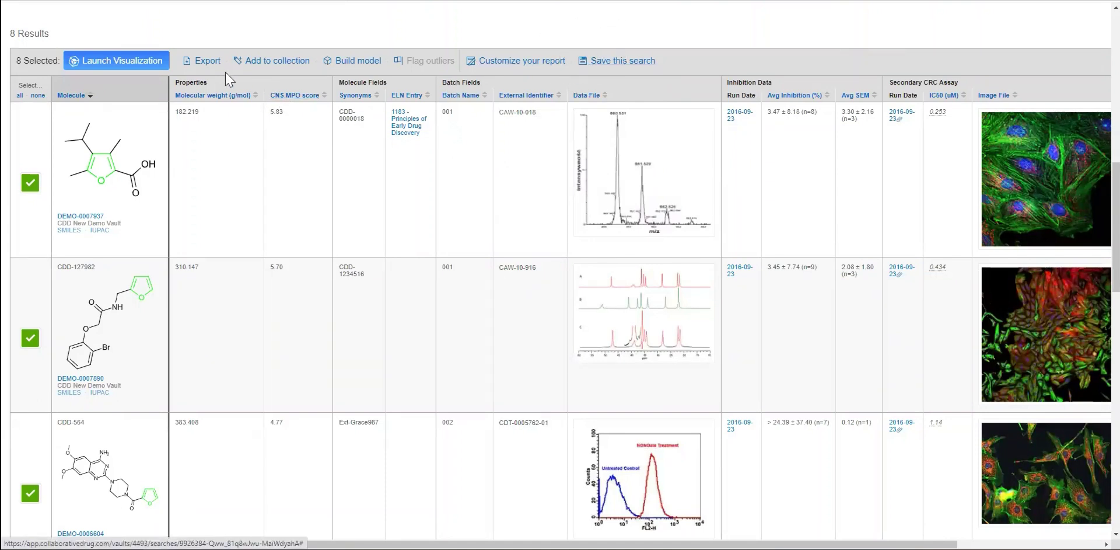
# Step: Open the DEMO-0008014 molecule record and examine its definition, Lipinski properties and additional properties
pyautogui.click(208, 62)
pyautogui.click(98, 210)
pyautogui.click(88, 217)
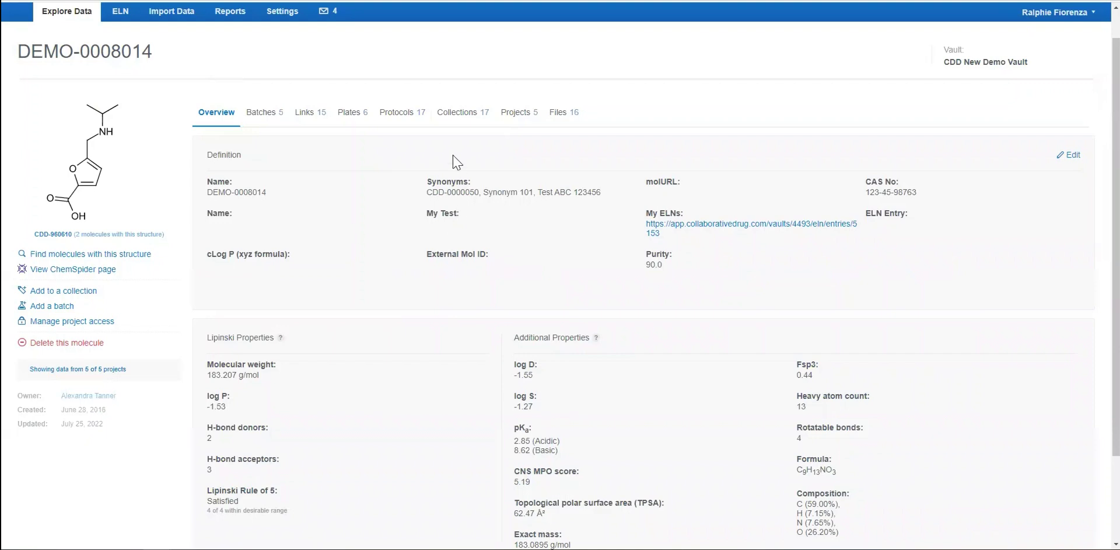
pyautogui.scroll(-1, 350, 224)
pyautogui.scroll(-1, 356, 225)
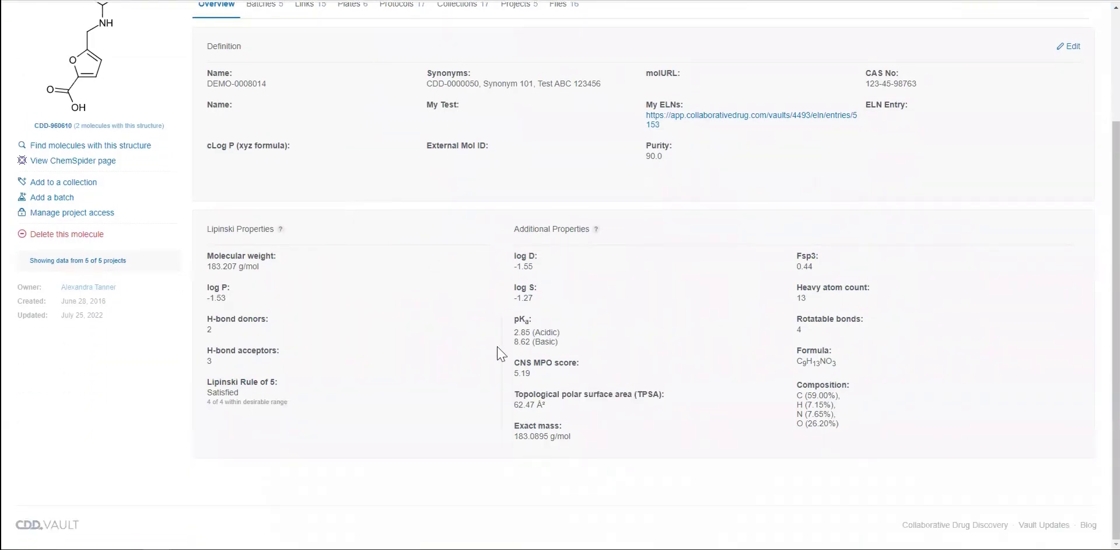
pyautogui.scroll(2, 485, 350)
# Step: Show the batches of DEMO-0008014 and compare the salt and formula weight of batches 001 and 002
pyautogui.click(260, 123)
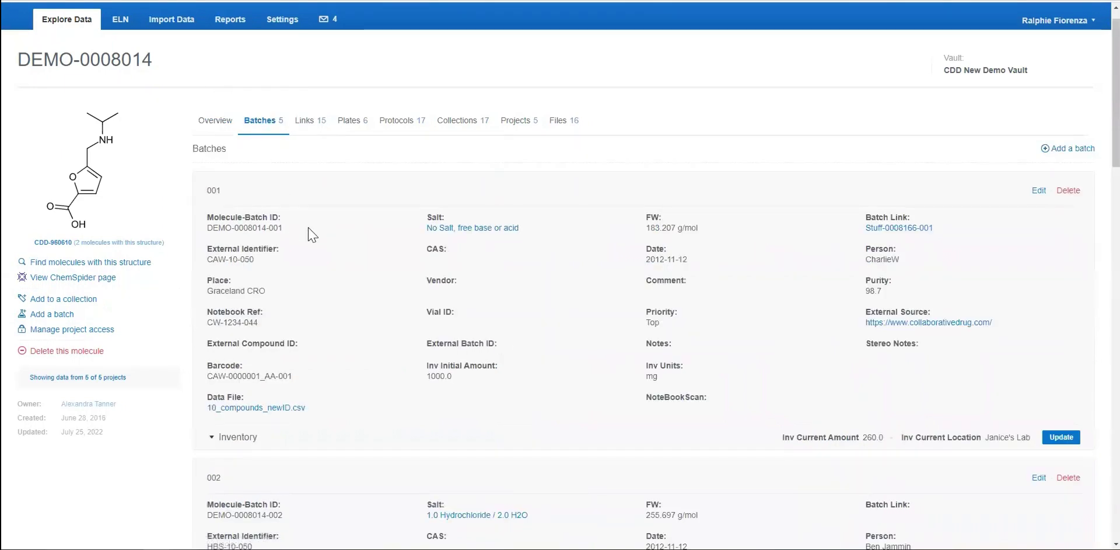
pyautogui.click(470, 229)
pyautogui.scroll(-1, 471, 234)
pyautogui.scroll(-3, 469, 233)
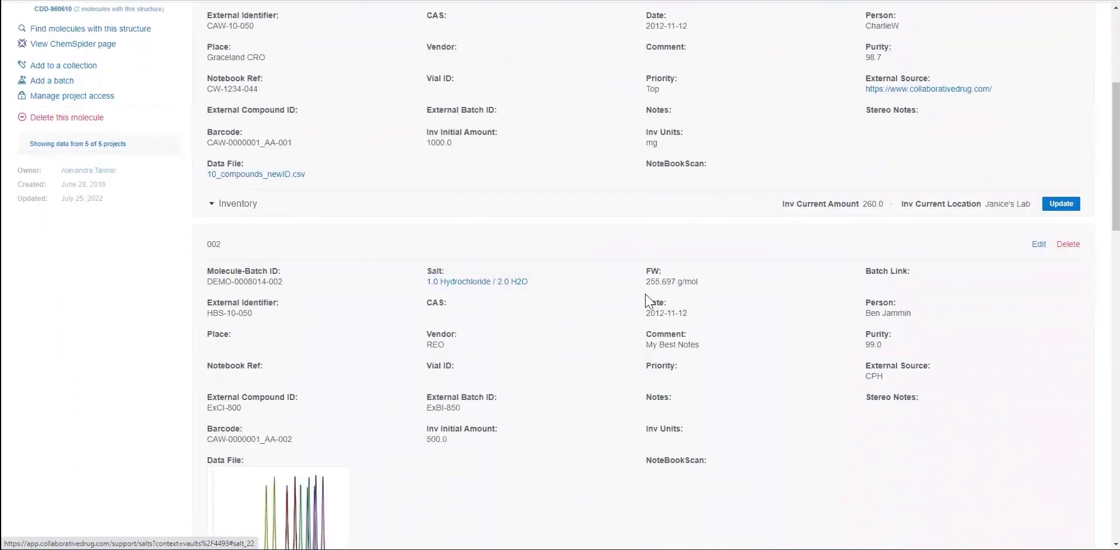
pyautogui.click(665, 281)
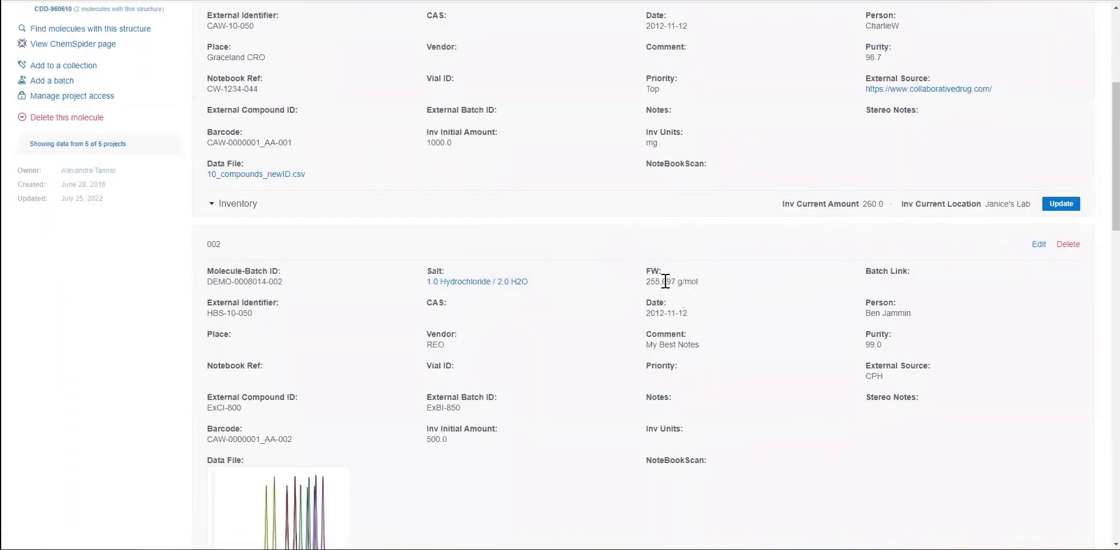
# Step: Show the list of protocols that hold data for DEMO-0008014
pyautogui.scroll(4, 665, 281)
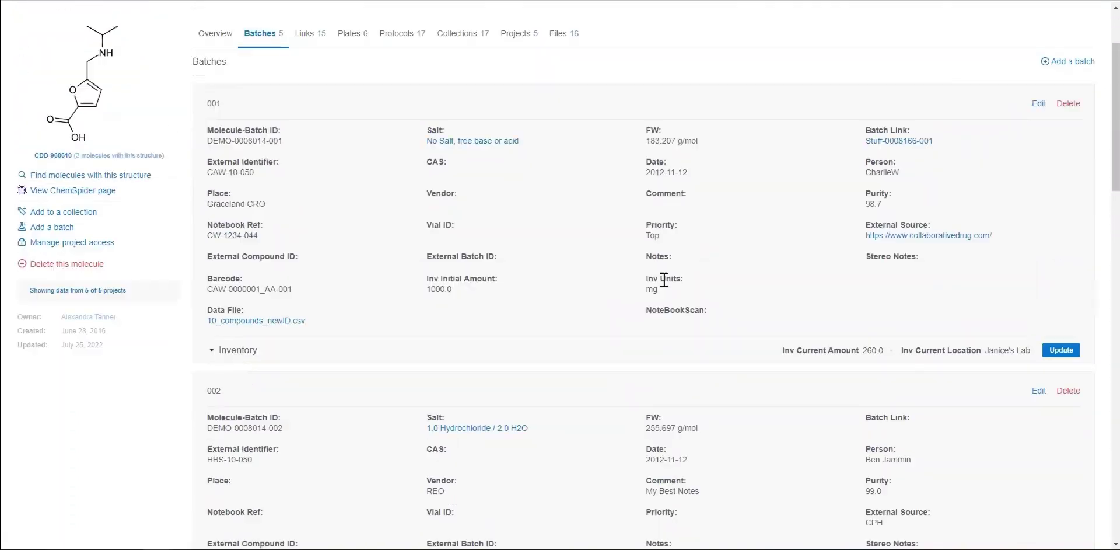
pyautogui.click(402, 123)
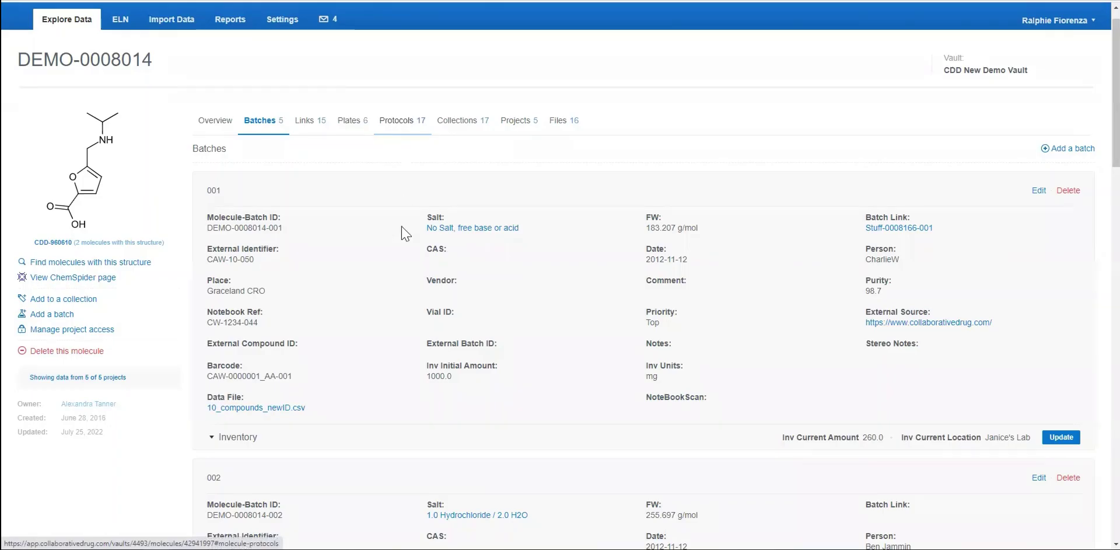
pyautogui.scroll(-1, 406, 241)
pyautogui.scroll(1, 406, 242)
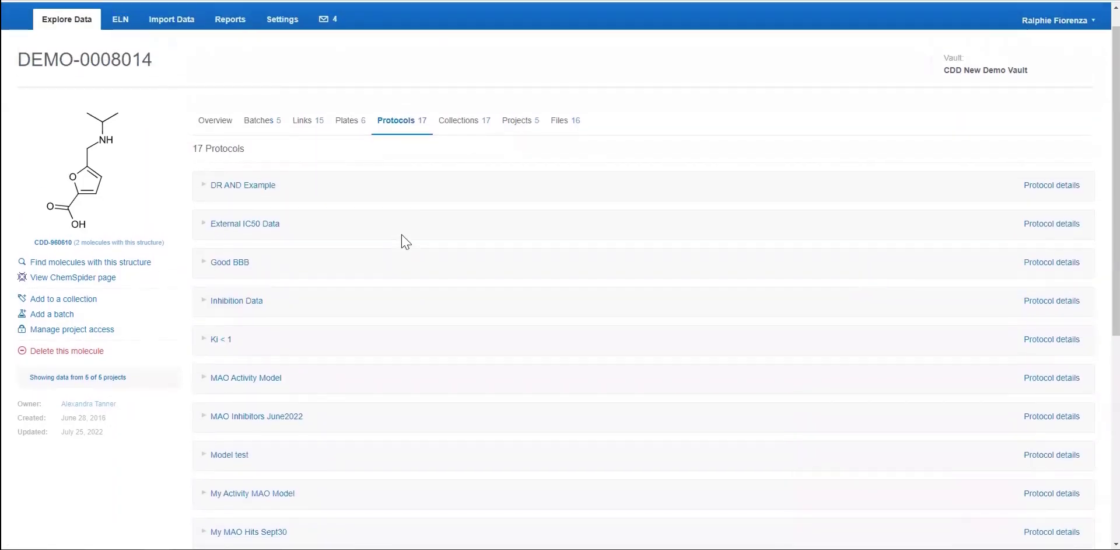